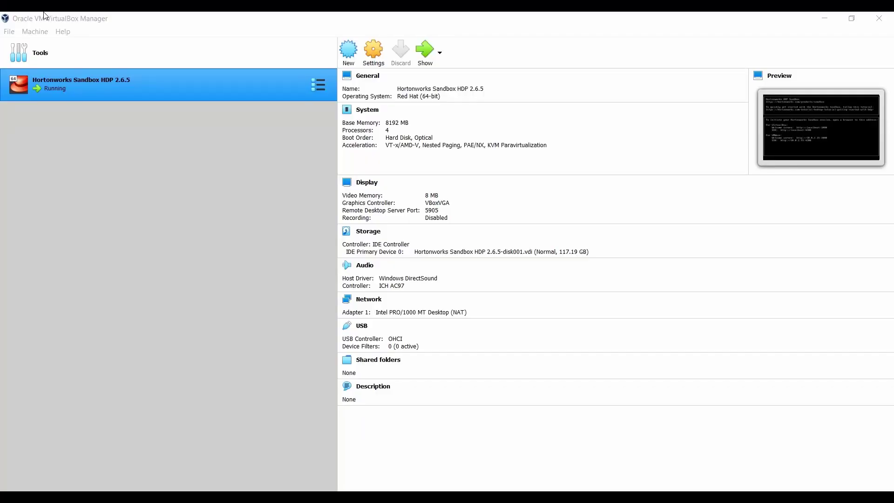
- Show the running sandbox VM's console and launch the saved PuTTY session to it
double_click(182, 82)
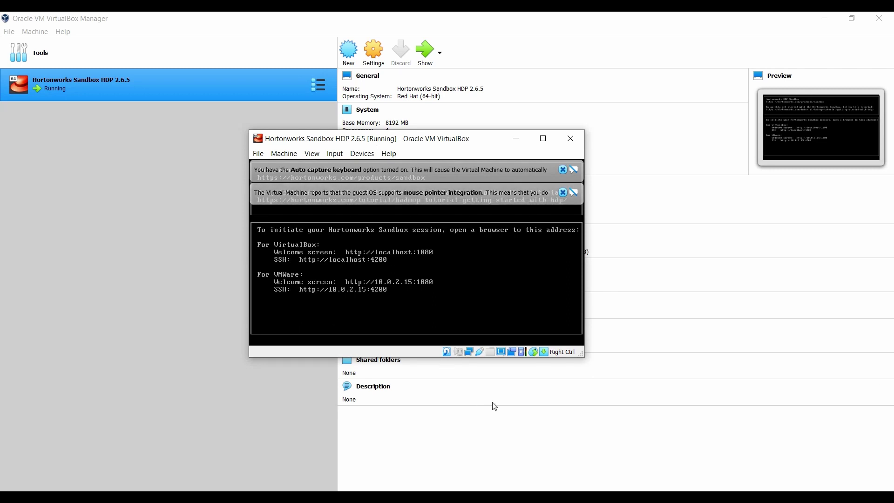
double_click(419, 293)
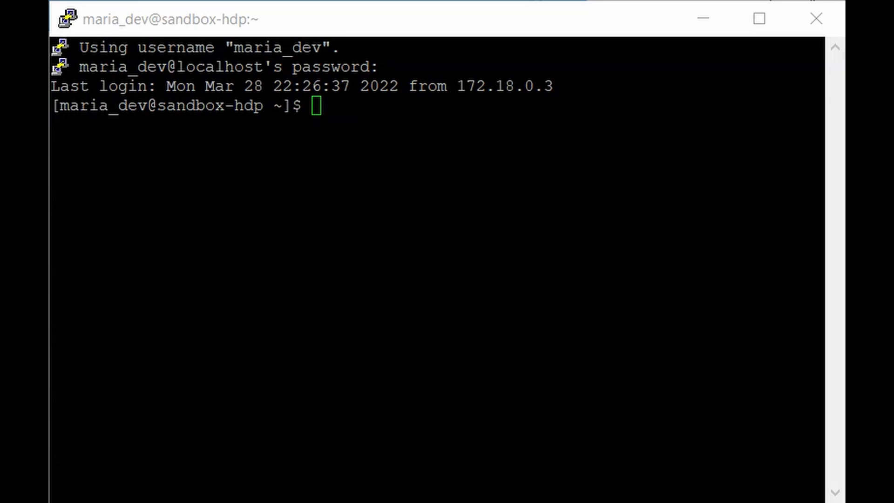
- Log in, list the home folder, and open MovieRatings.py in nano
left_click(260, 97)
type("ls")
key("Return")
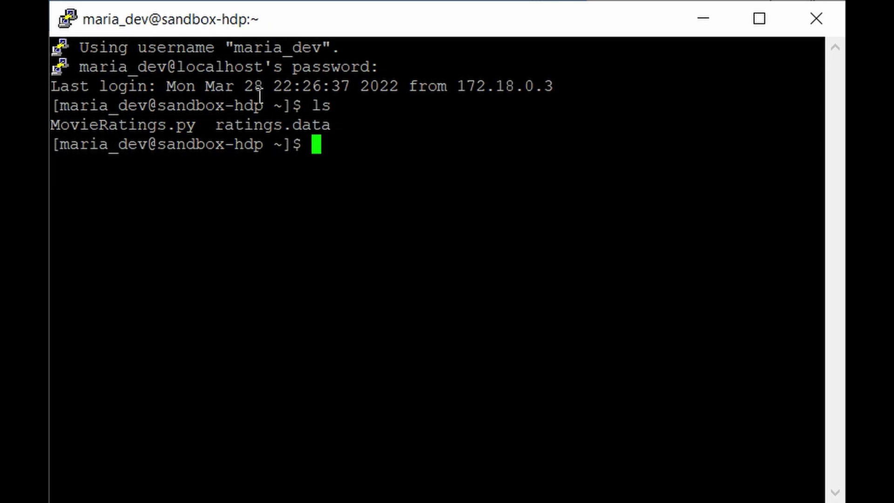
type("nan")
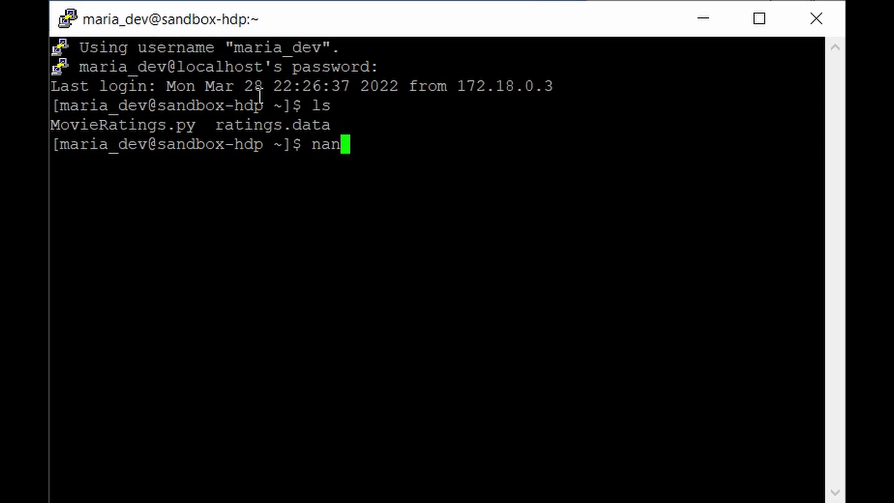
type("o M")
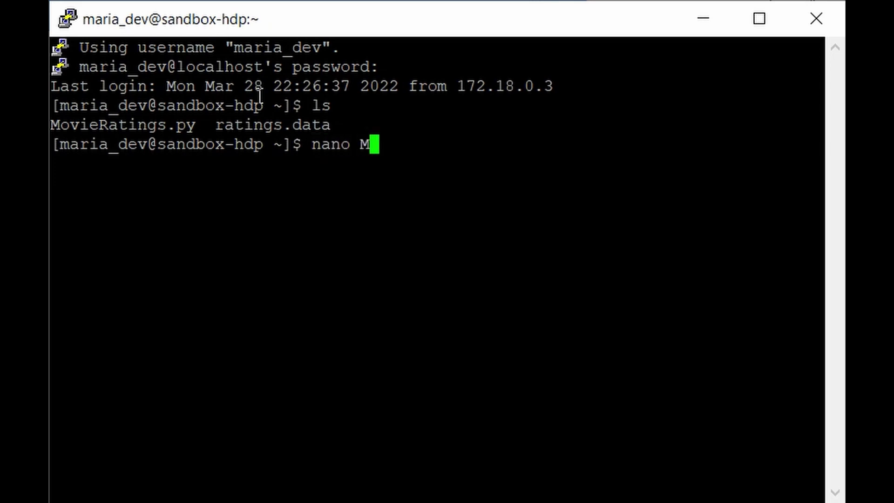
type("ovie")
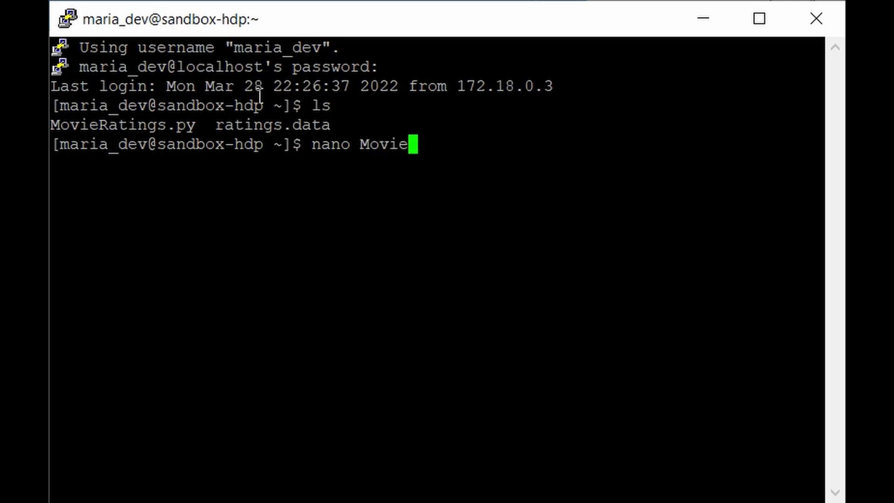
type("Ratings.py")
key("Return")
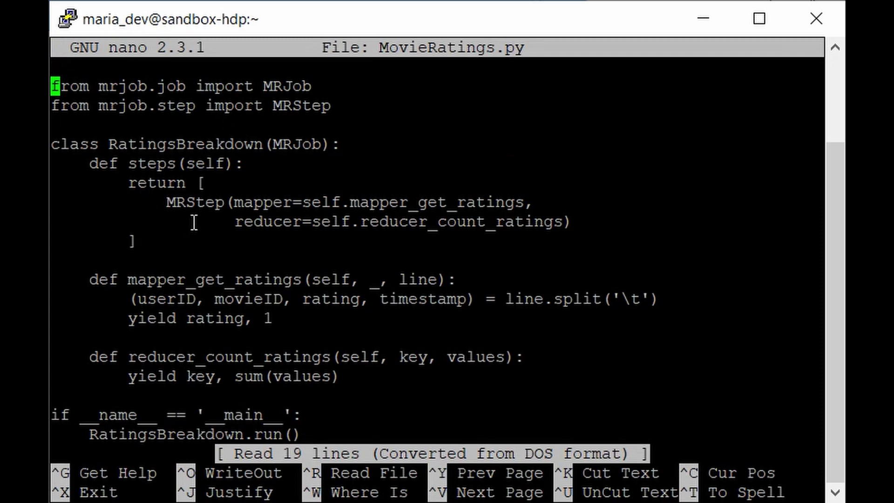
- Replace 'rating' with 'movieID' on the mapper's yield line
key("Down")
key("Down")
key("Down")
key("Down")
key("Down")
key("Down")
key("Down")
key("Up")
key("Up")
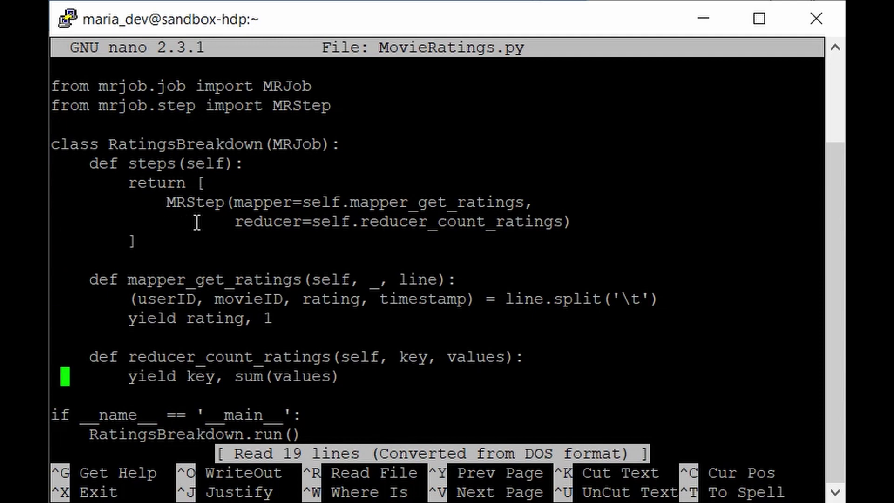
key("Up")
key("Up")
key("Up")
key("Right")
key("Right")
key("Right")
key("Right")
key("Right")
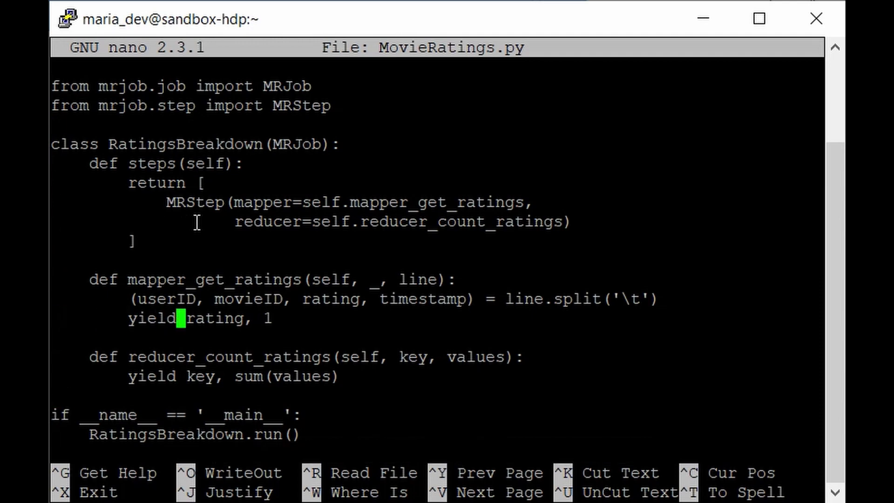
key("Right")
key("Right")
key("Right")
key("Right")
key("Right")
key("Right")
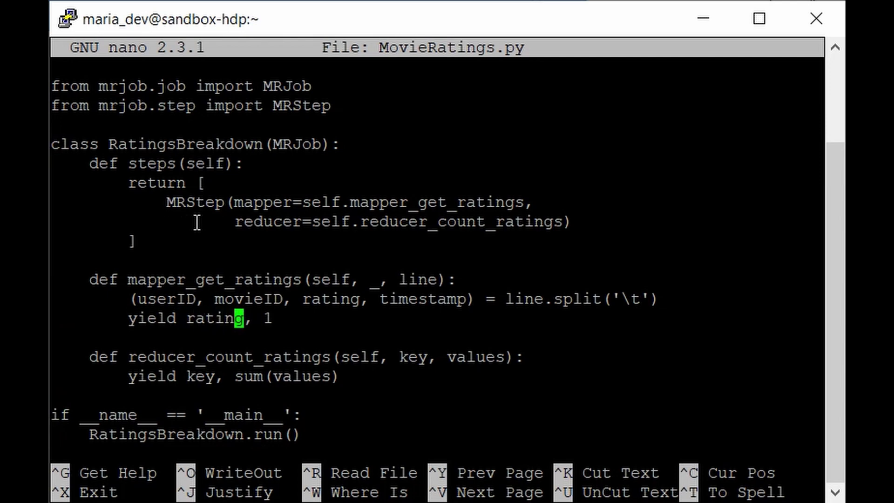
key("Right")
key("BackSpace")
key("BackSpace")
key("BackSpace")
key("BackSpace")
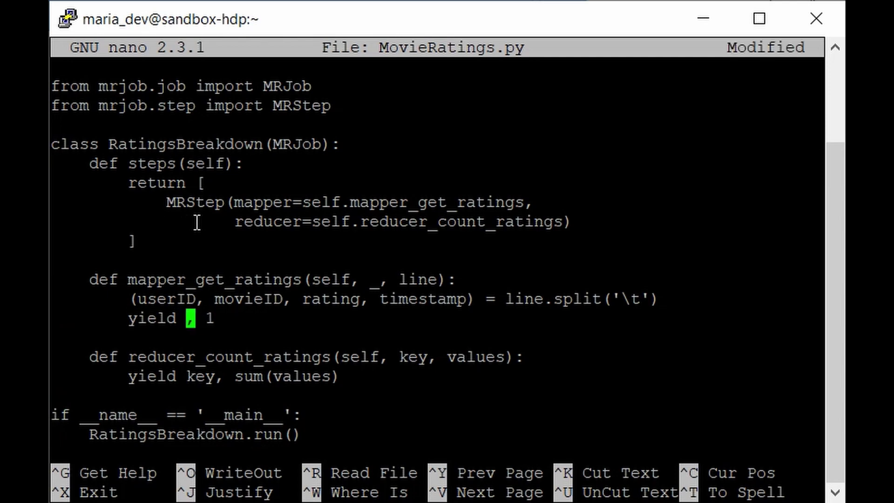
type("movie")
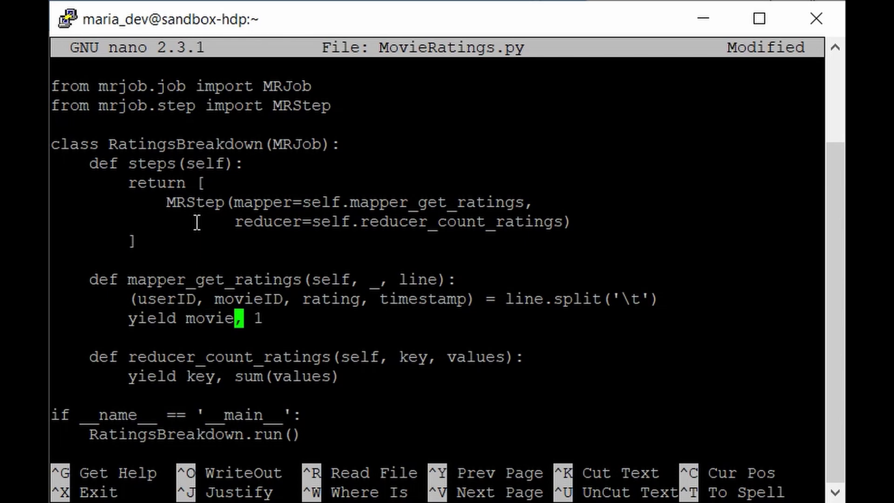
type("ID")
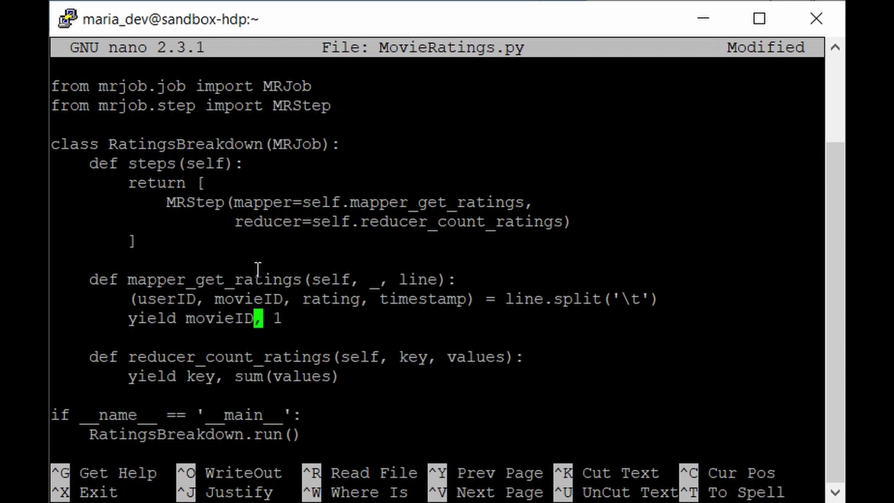
- Save MovieRatings.py under the same name and exit nano
key("ctrl+o")
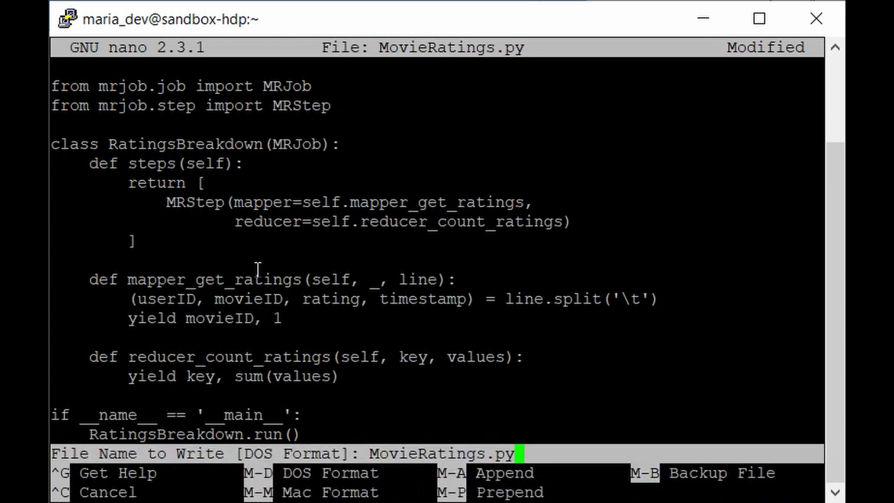
key("Return")
key("ctrl+x")
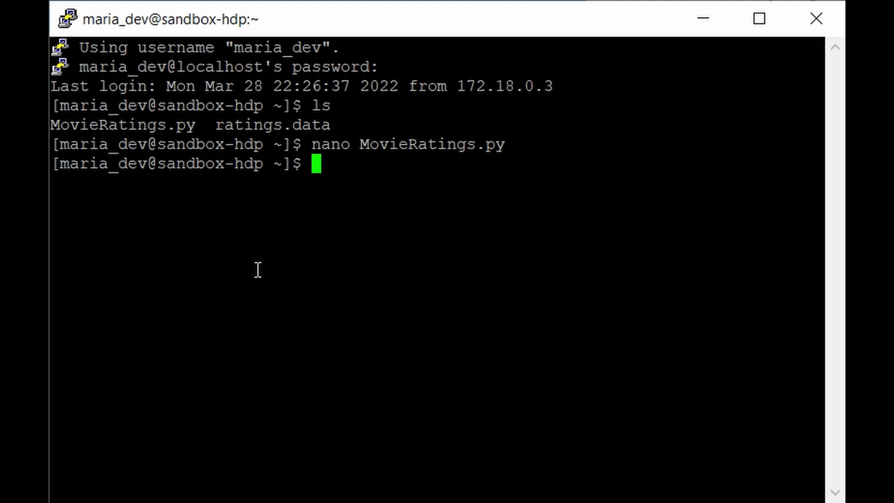
type("pyth")
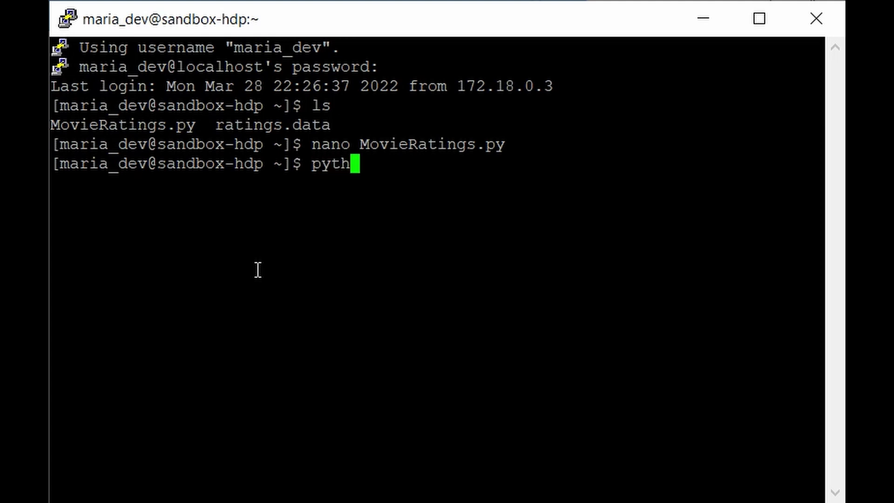
type("on MovieRatings.")
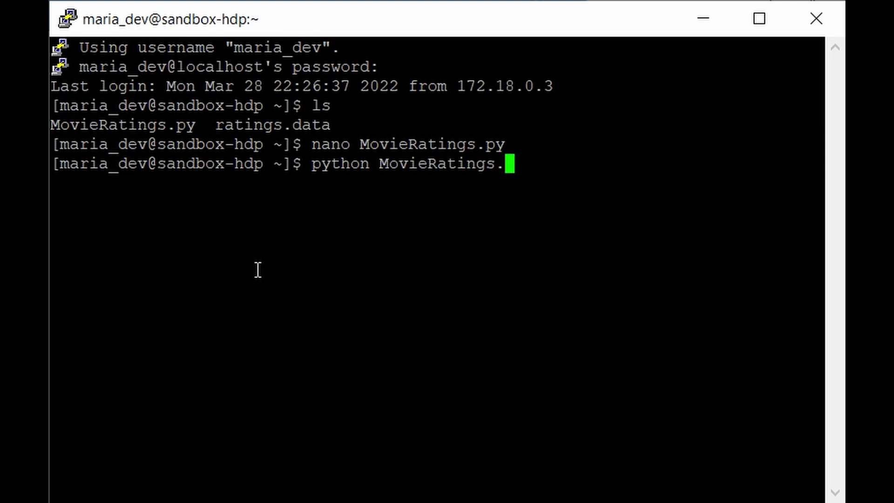
type("py ")
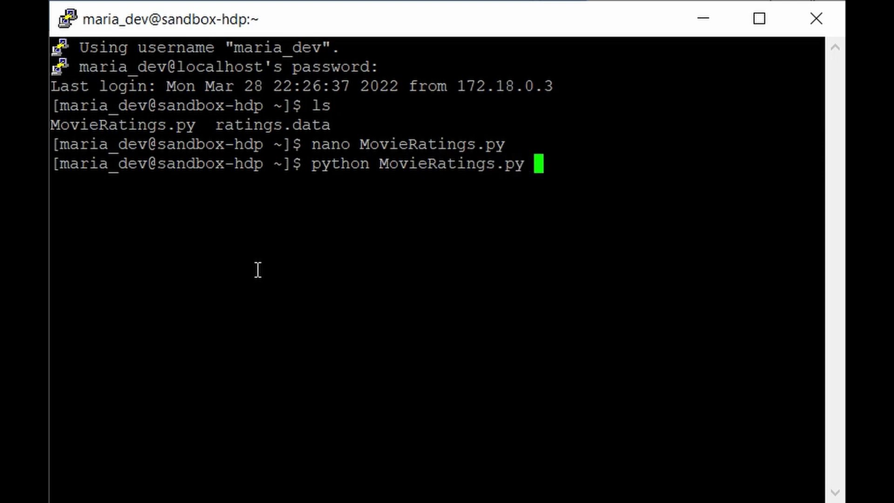
type("ratings.da")
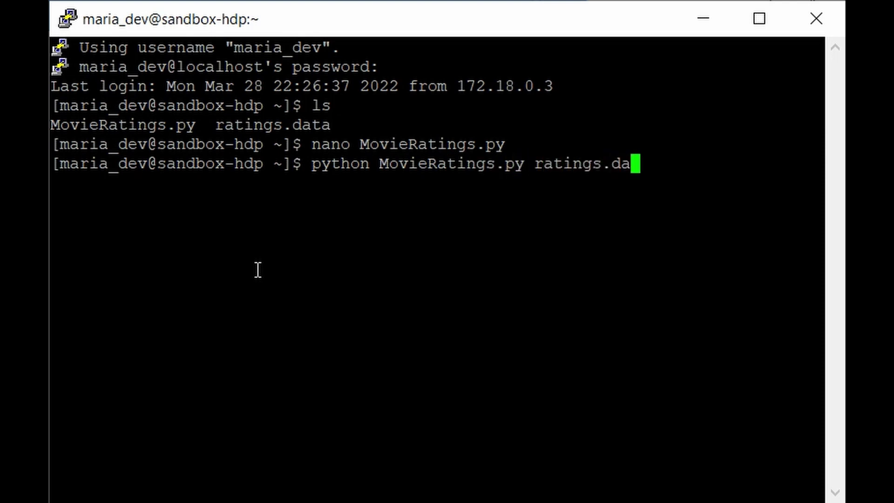
type("ta")
- Run 'python MovieRatings.py ratings.data' to count ratings per movie ID
key("Return")
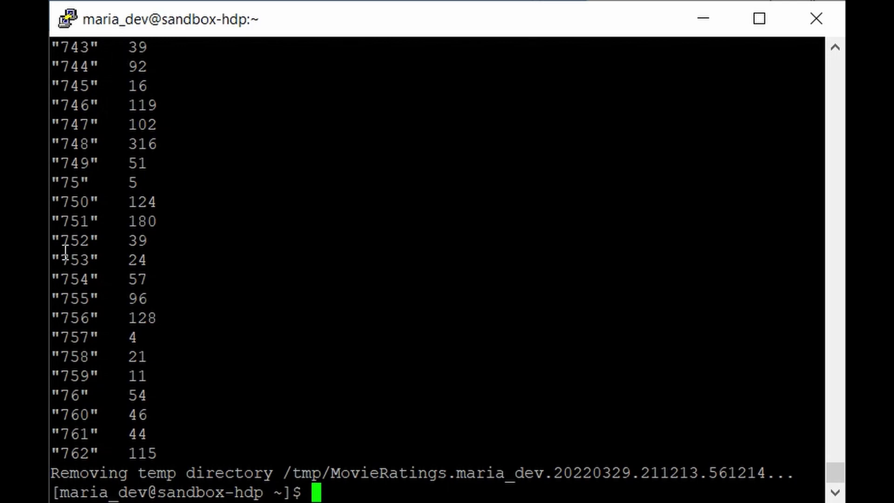
scroll(646, 11, "up", 1)
scroll(646, 11, "up", 1)
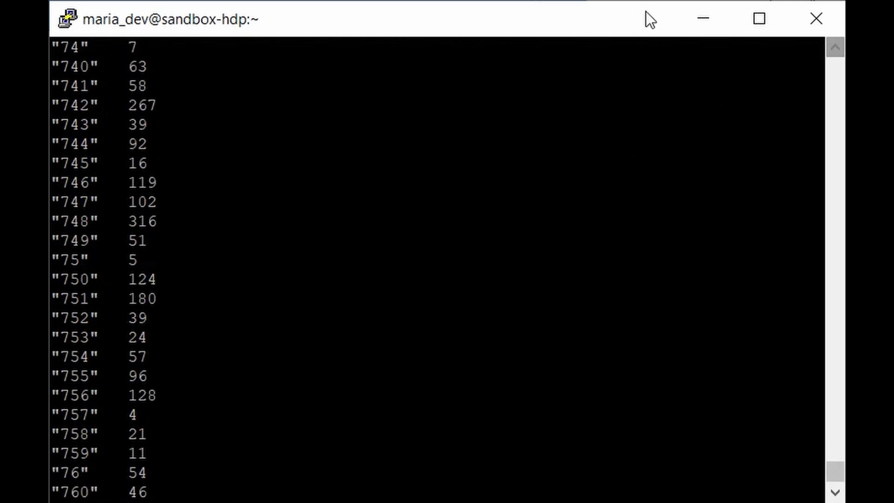
scroll(648, 19, "up", 1)
scroll(646, 11, "up", 2)
scroll(646, 11, "up", 1)
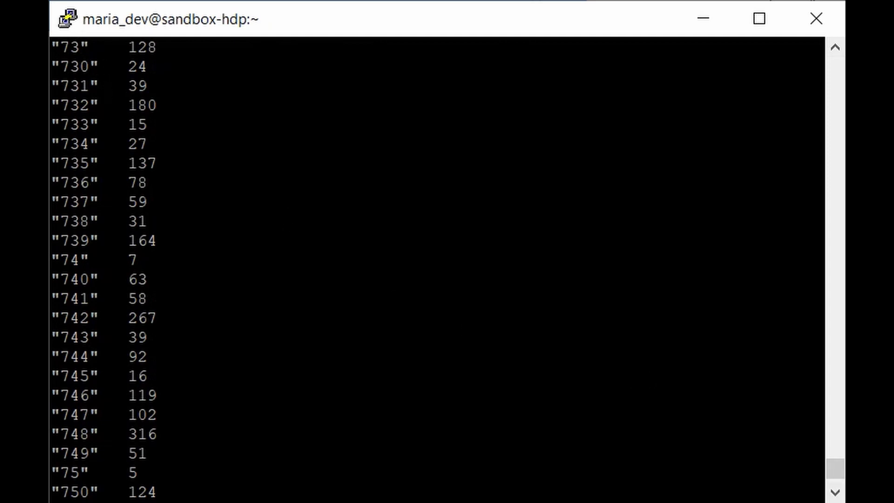
scroll(638, 373, "down", 3)
scroll(639, 373, "down", 1)
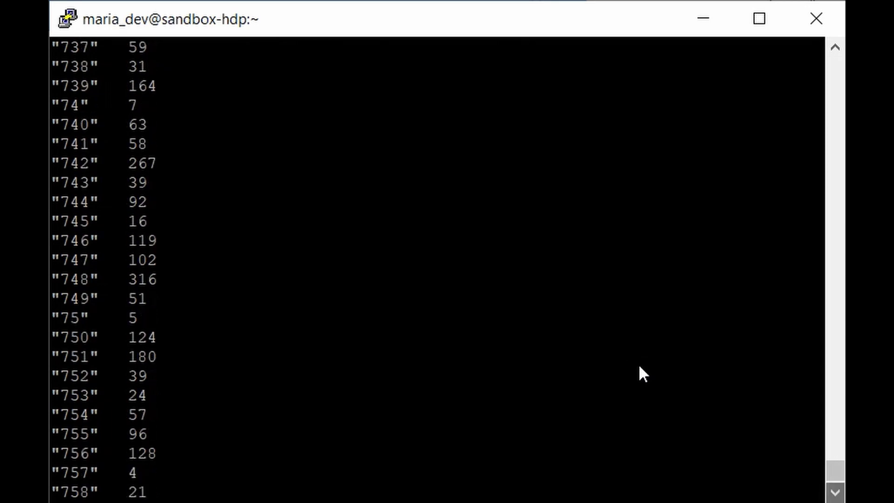
scroll(639, 373, "down", 2)
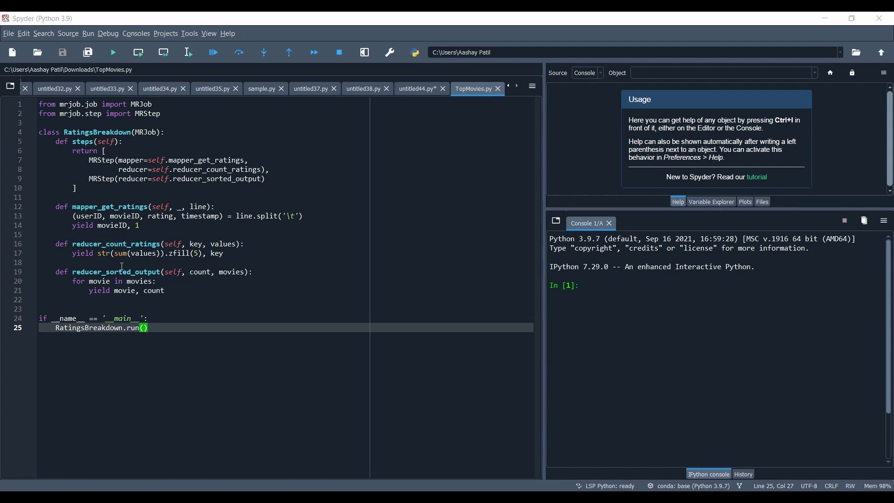
- Inspect the main block and sorted-output loop at the end of TopMovies.py
key("shift+Up")
key("shift+Home")
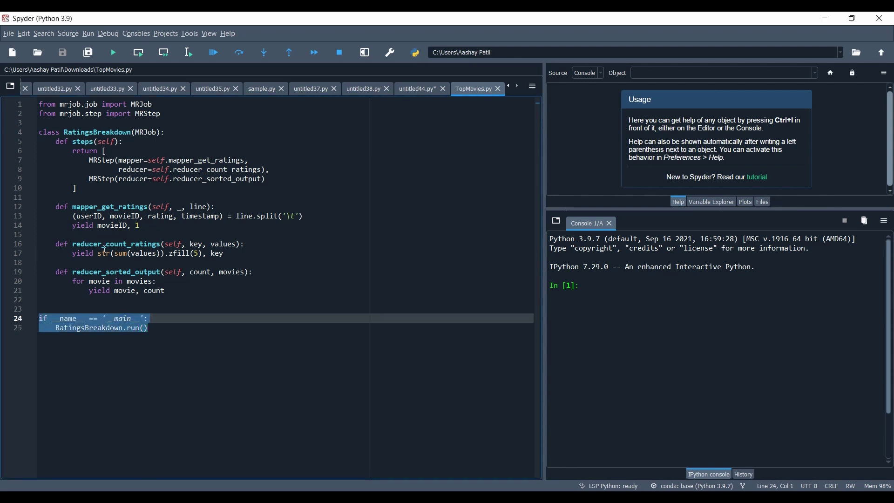
key("Up")
key("Up")
key("Up")
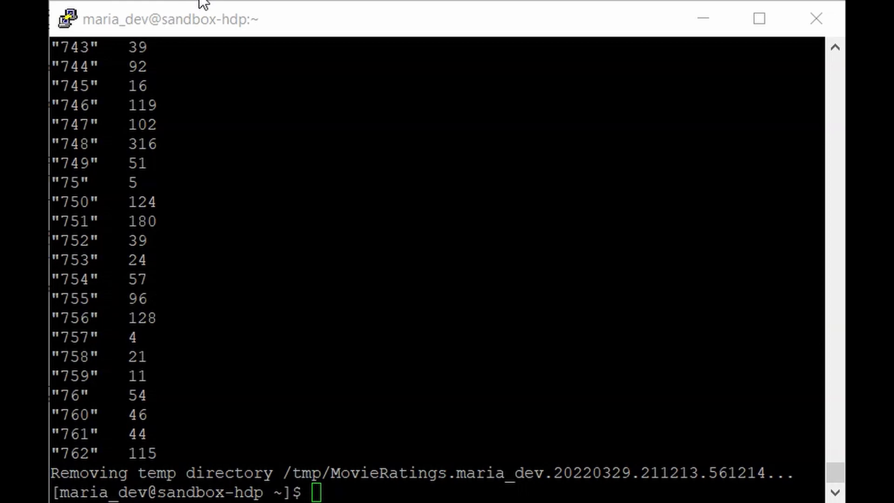
- Download TopMovies.py with wget from the ashaypatil11/hadoop GitHub repo, then list the home folder
left_click(255, 370)
type("w")
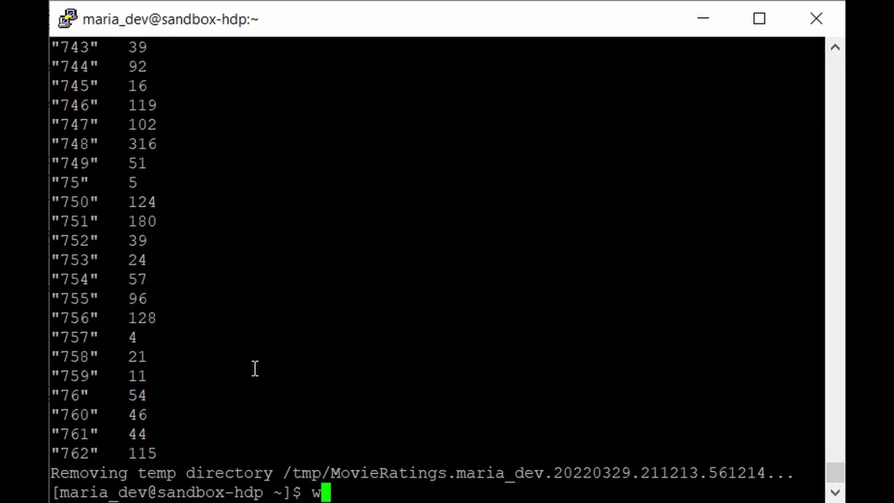
type("get http")
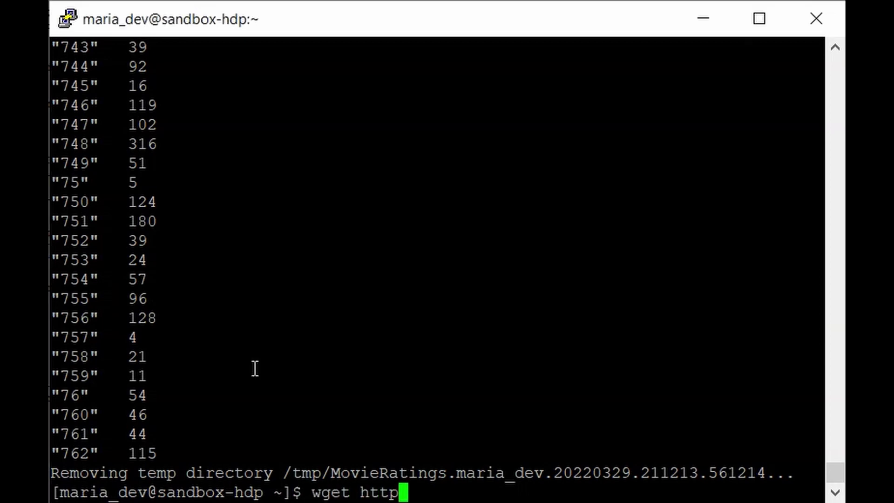
type("s://r")
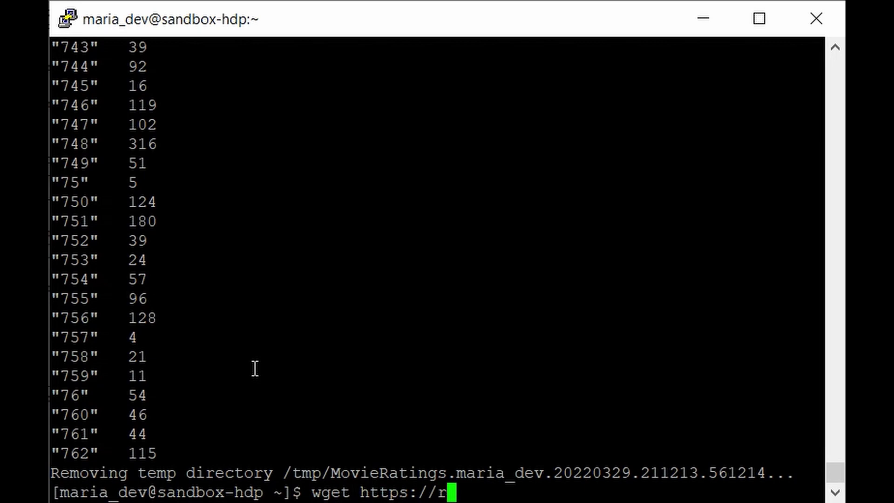
type("aw.g")
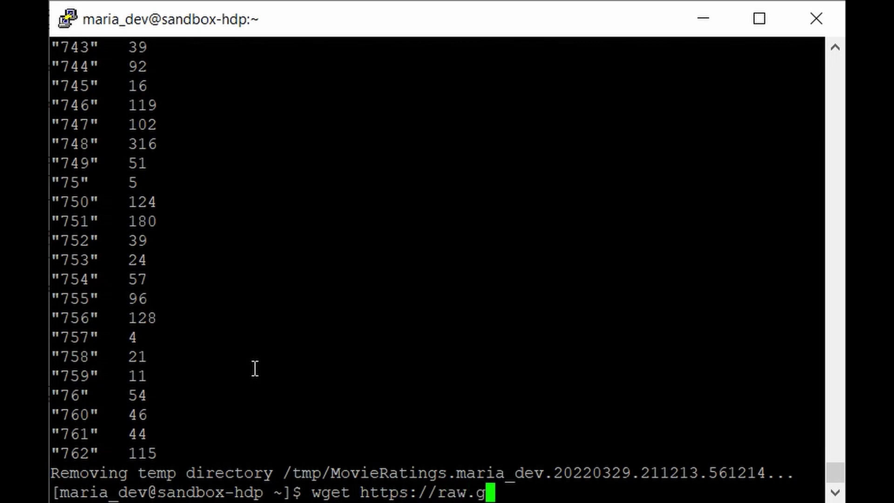
type("ithubusercontent.")
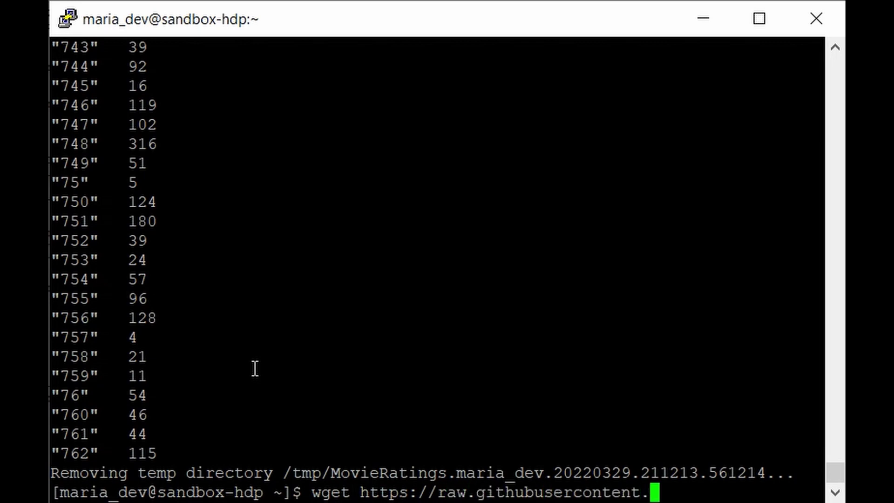
type("com/")
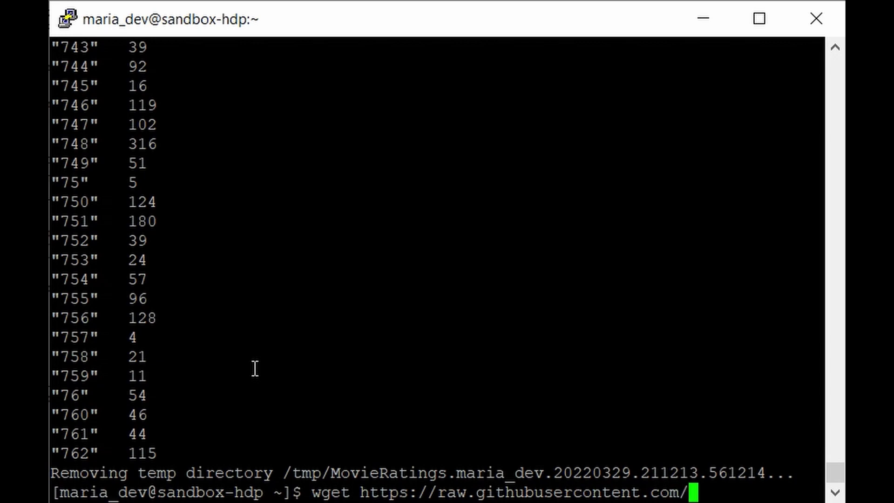
type("ashay")
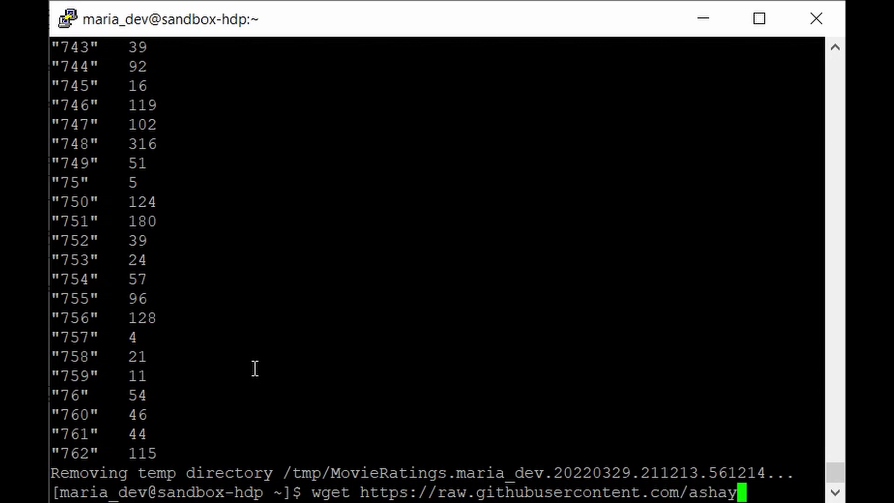
type("patil11/")
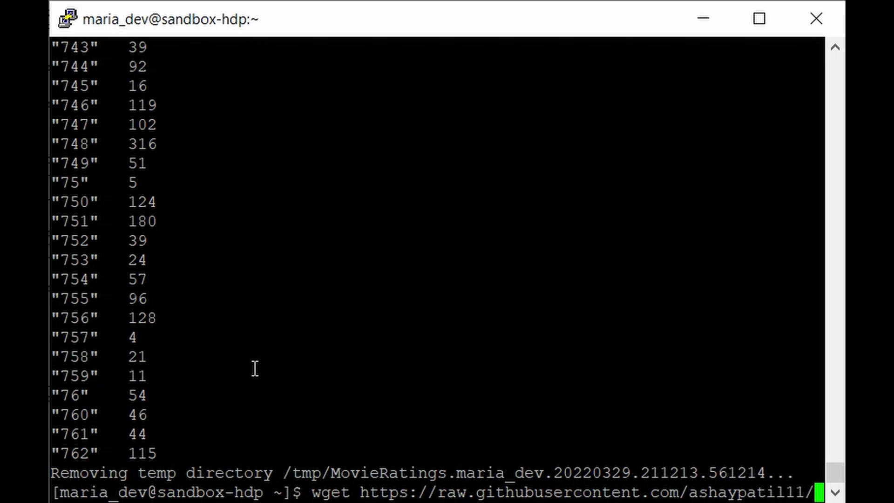
type("hadoop")
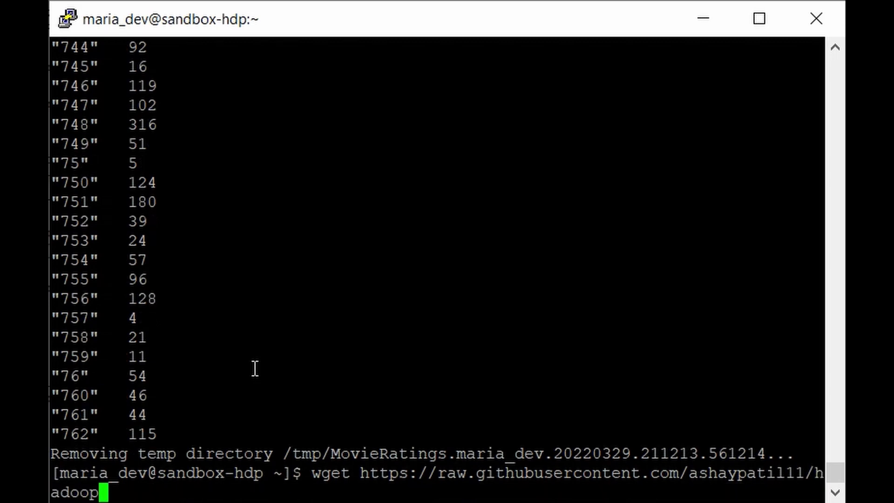
type("/main")
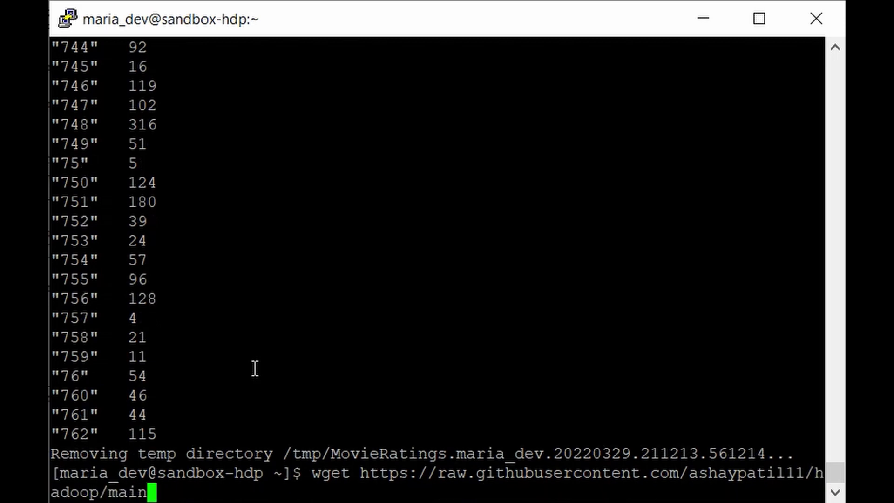
type("/T")
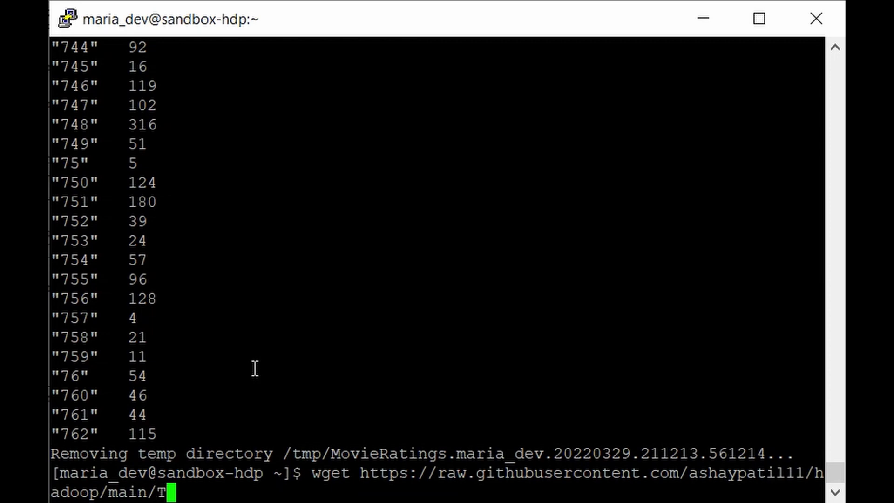
type("opMo")
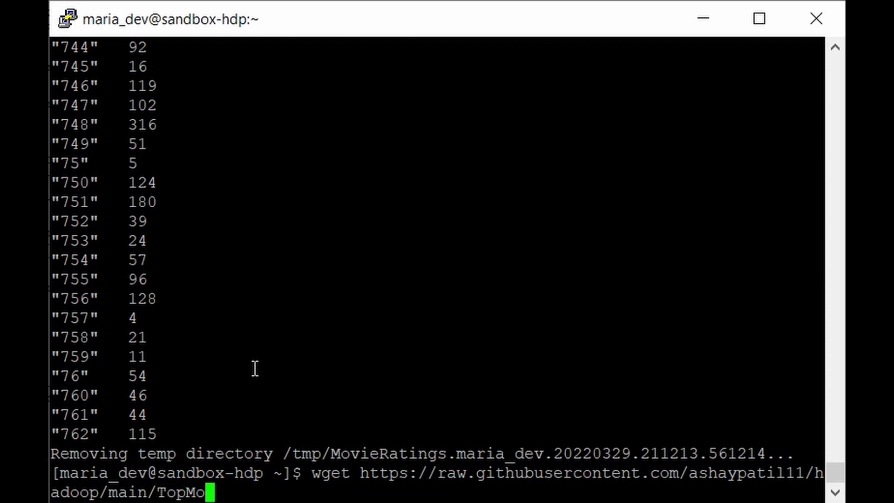
type("vies.")
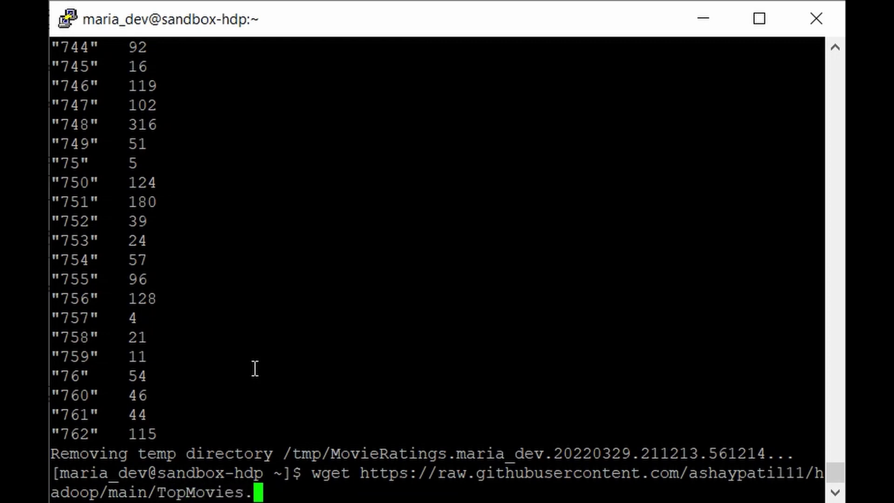
type("py")
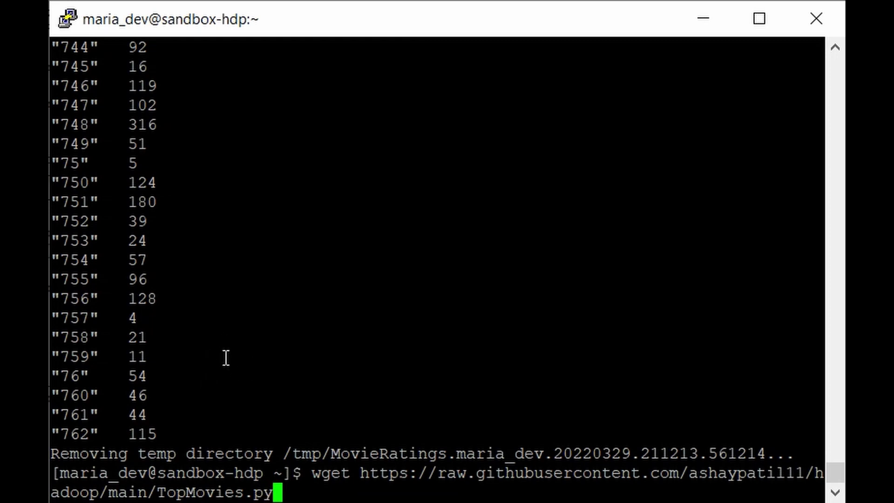
key("Return")
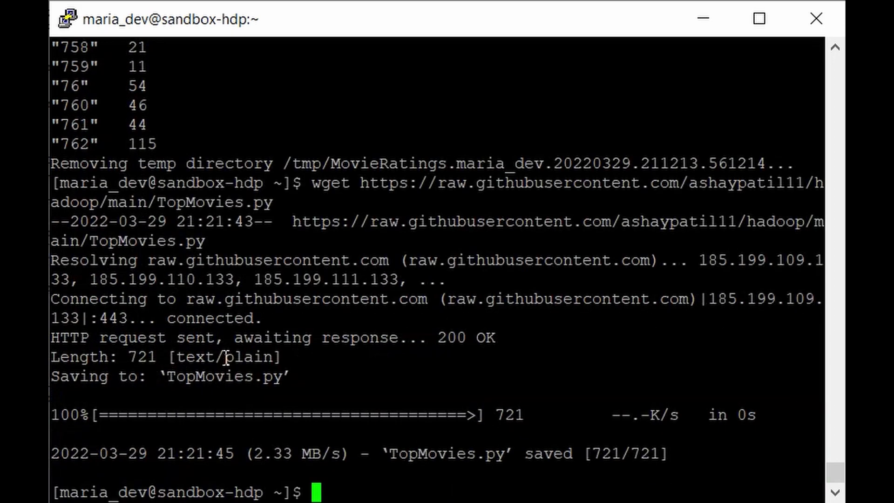
type("ls")
key("Return")
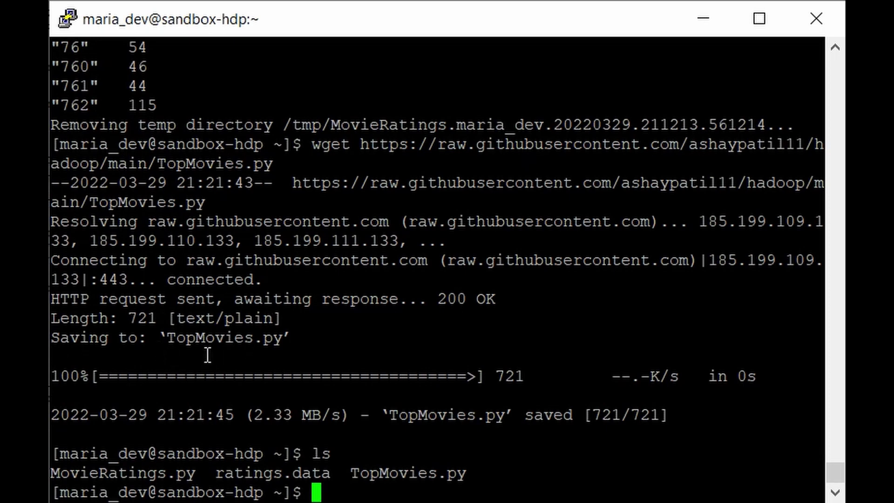
type("py")
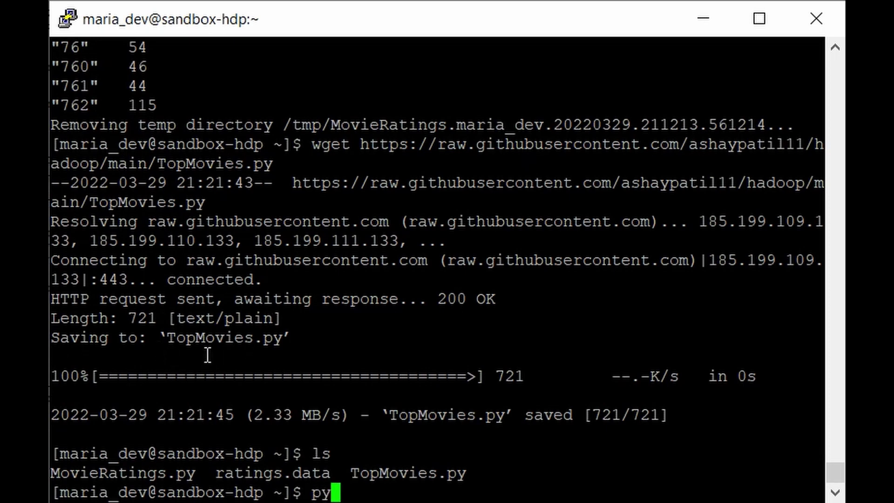
type("thon ")
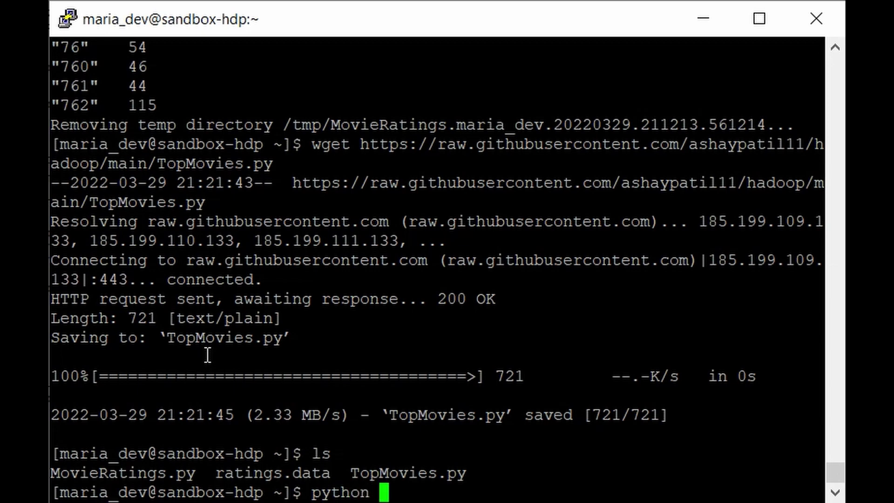
type("TopM")
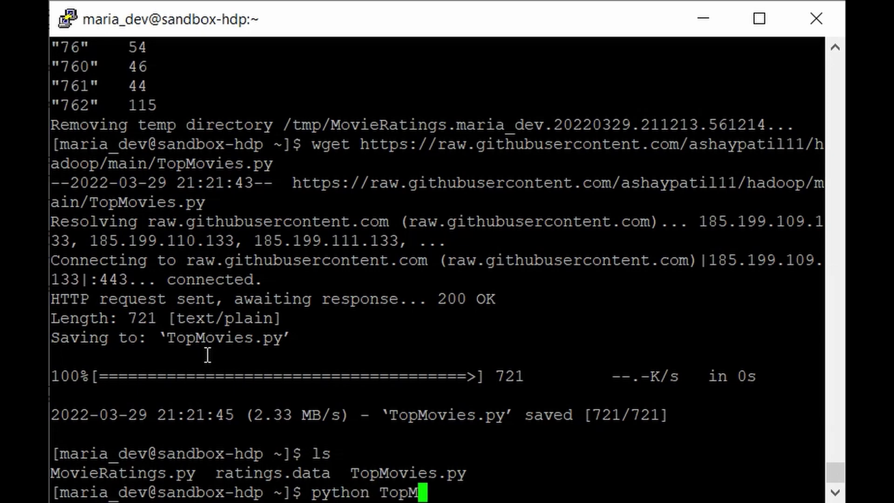
type("ovies.py ")
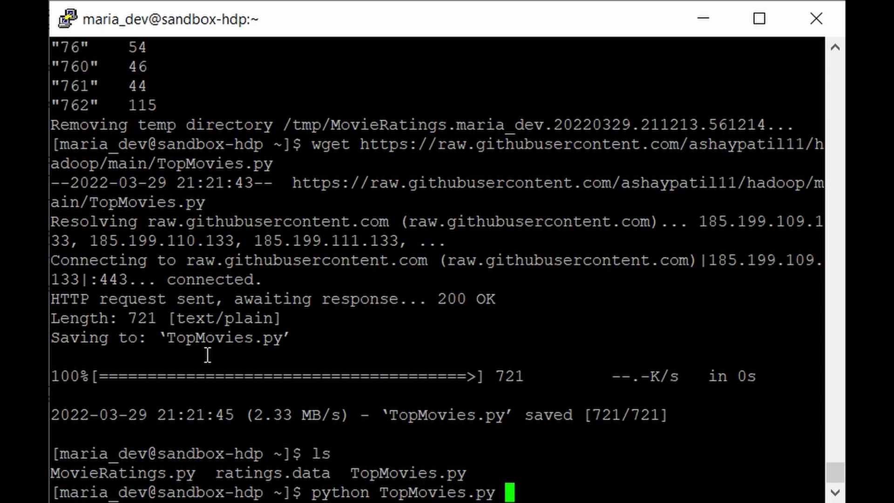
type("ratings")
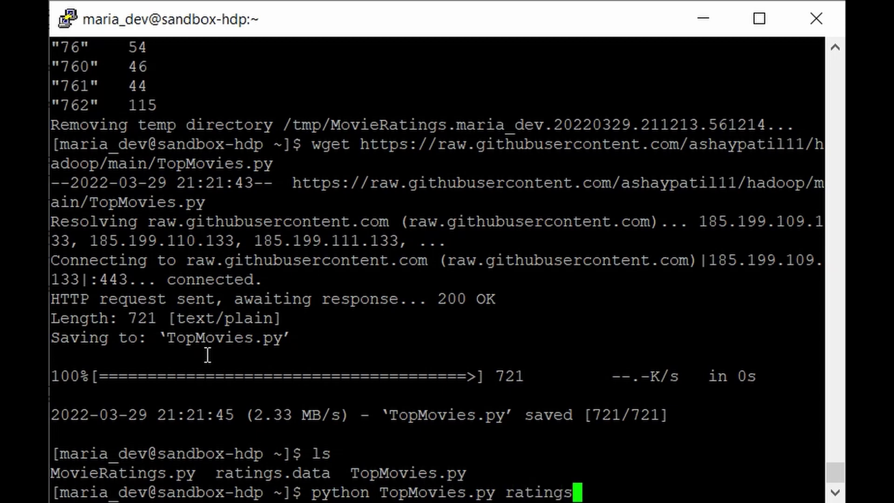
type(".data")
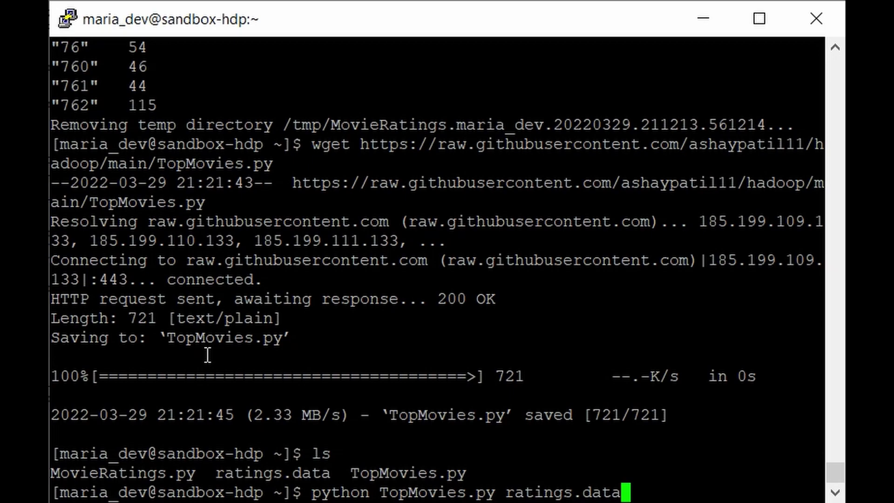
- Run 'python TopMovies.py ratings.data' in the sandbox terminal
key("Return")
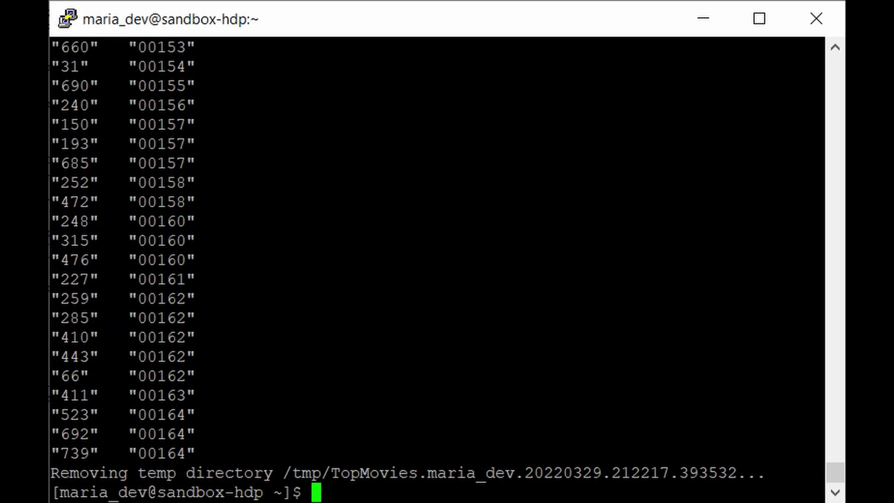
- Highlight movie 739, with 164 ratings, in the last row of the sorted output
left_click_drag(51, 453, 99, 454)
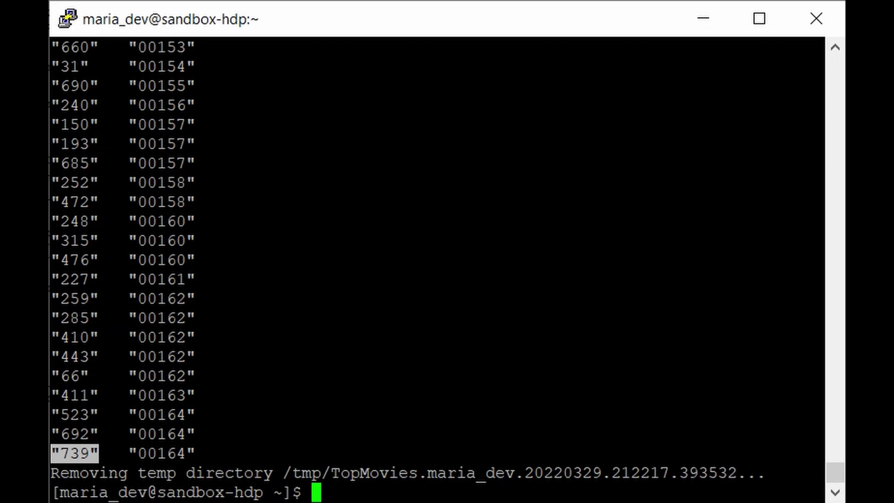
type("nano TopMovies.py")
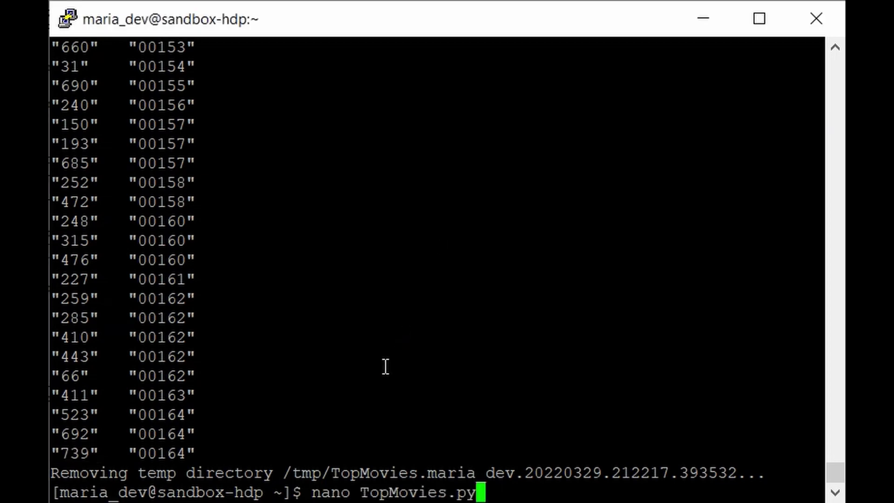